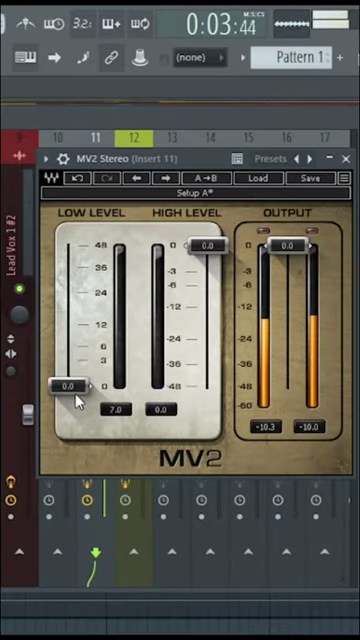
# Step: Drag the MV2 Low Level slider on Lead Vox up to 6.0 dB
pyautogui.moveTo(76, 392); pyautogui.dragTo(68, 344)
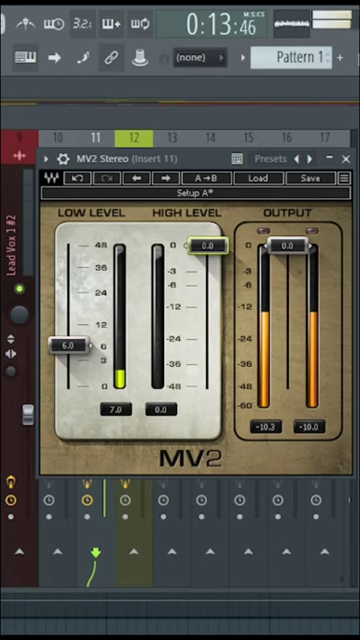
# Step: Pull the MV2 High Level slider on Lead Vox down to -3.0 dB
pyautogui.moveTo(207, 247); pyautogui.dragTo(207, 271)
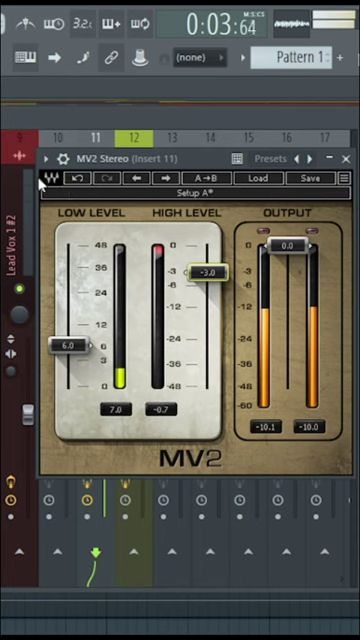
# Step: Show the plugin wrapper toolbar and lower the MV2 Output slider to about -2 dB
pyautogui.click(63, 159)
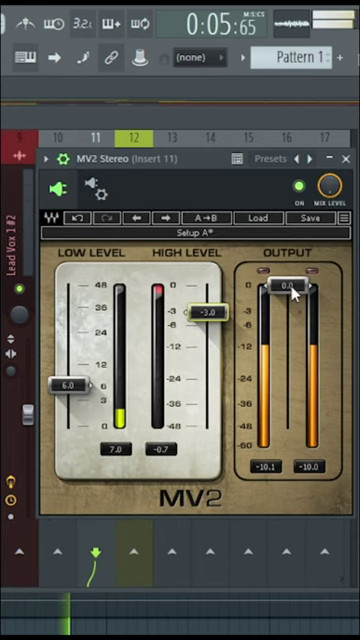
pyautogui.moveTo(293, 290)
pyautogui.mouseDown()
pyautogui.moveTo(287, 310)
pyautogui.moveTo(287, 306)
pyautogui.mouseUp()
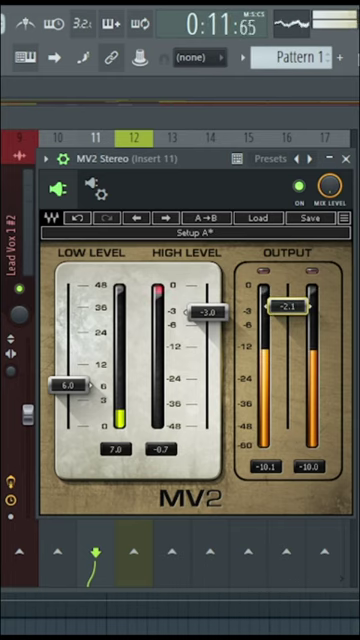